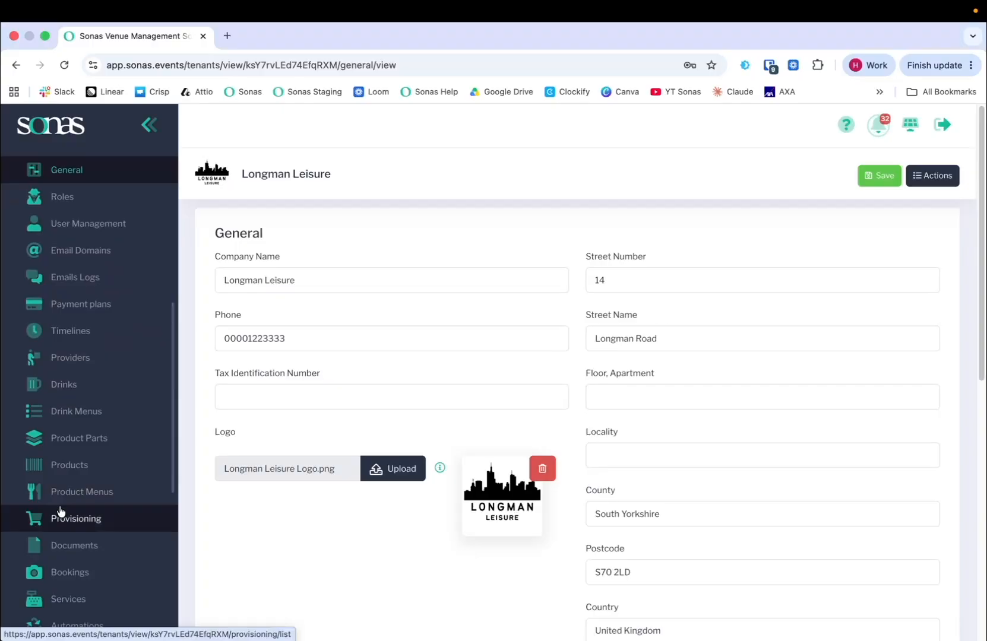
- Open the company's appointment configuration and set the Show Around appointment type's label to Viewings
scroll(91, 479, down, 10)
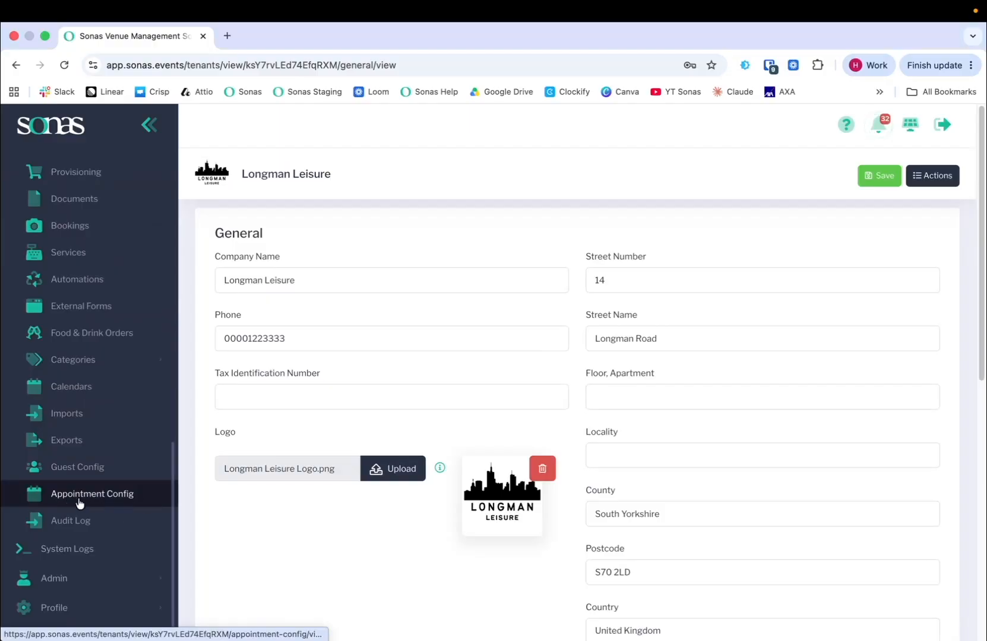
click(93, 495)
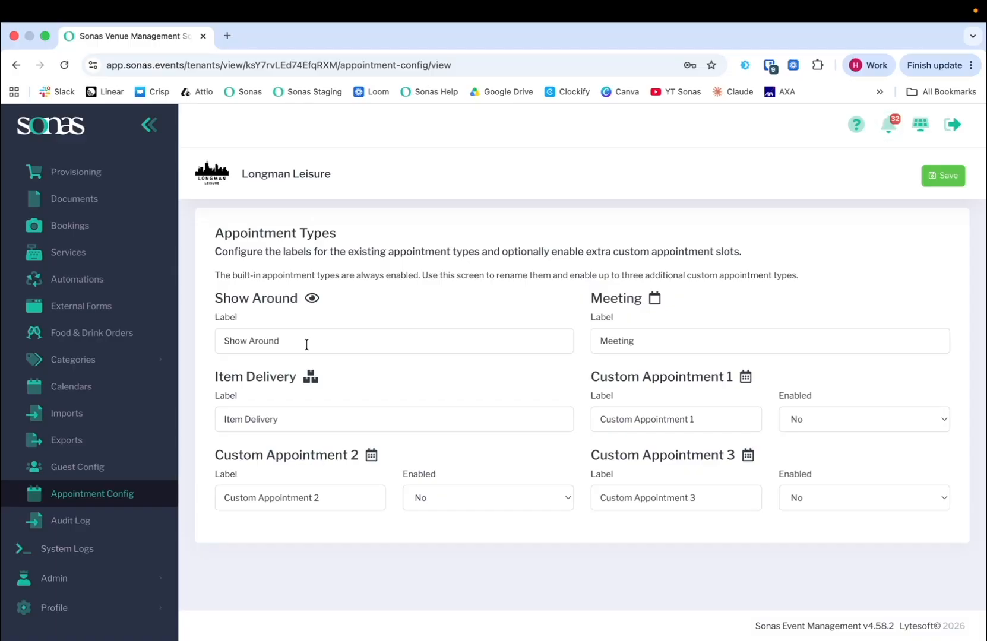
drag(307, 345, 214, 341)
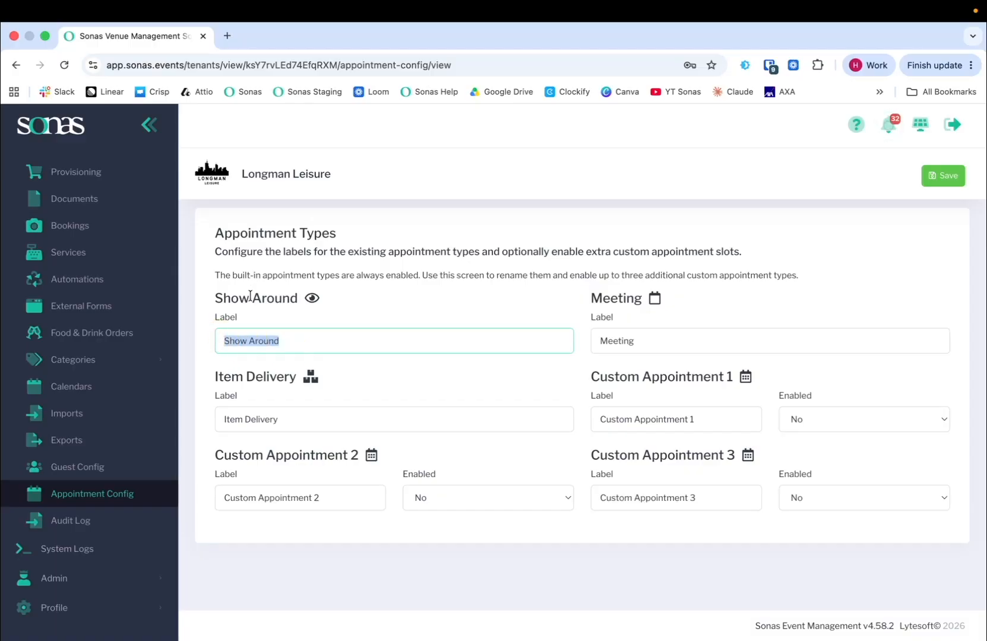
text(View)
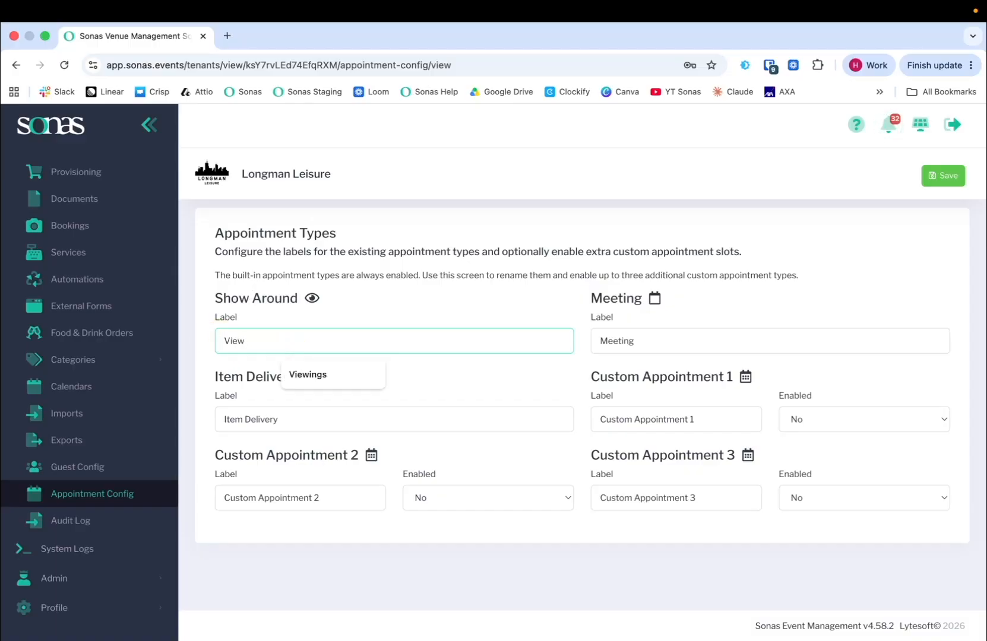
click(293, 374)
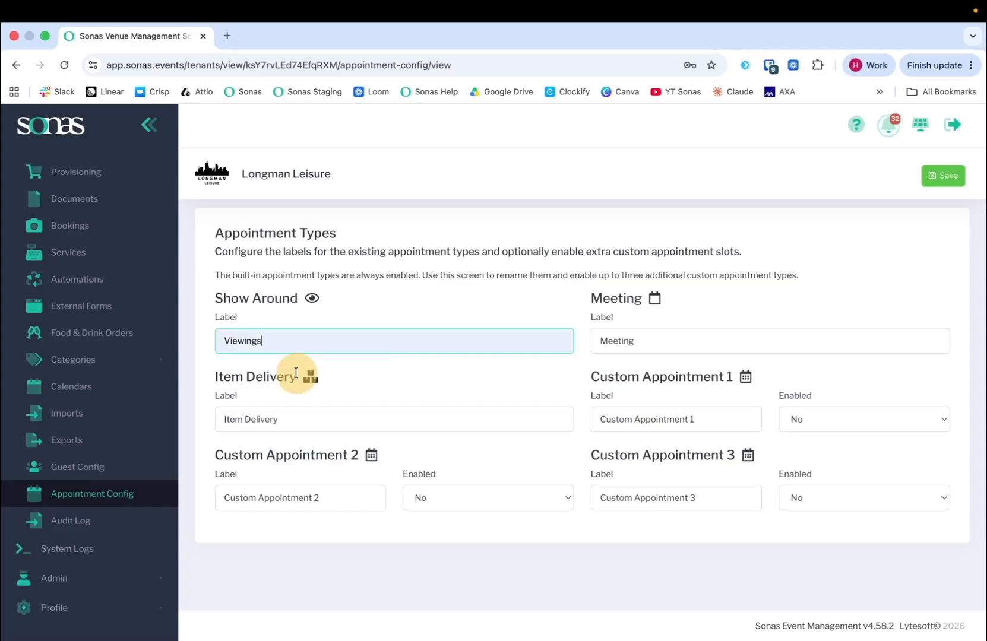
click(357, 359)
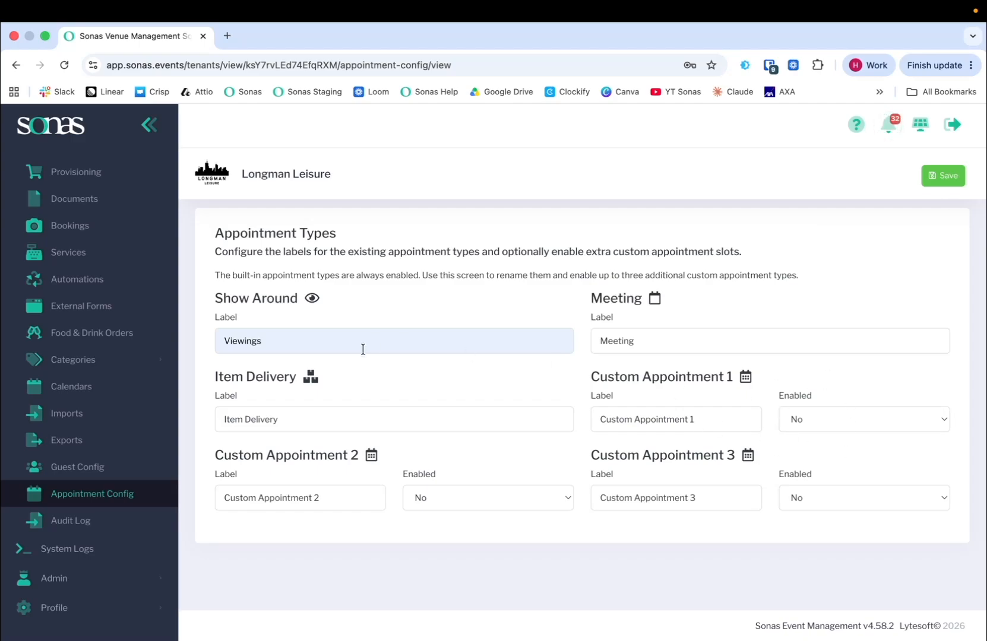
- Change the Show Around appointment type's label to Viewing 1
click(310, 338)
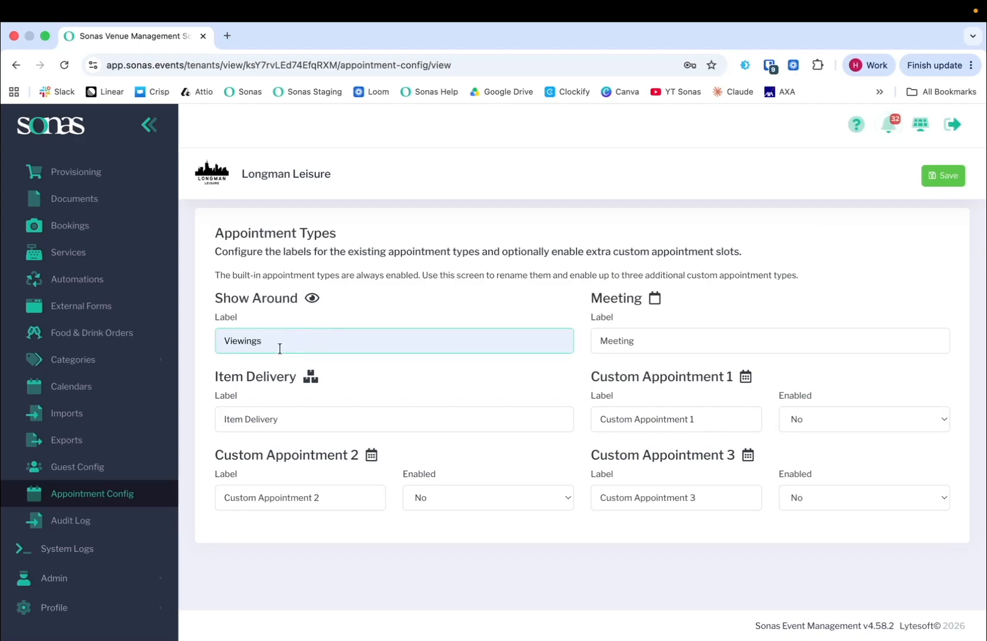
key(BackSpace)
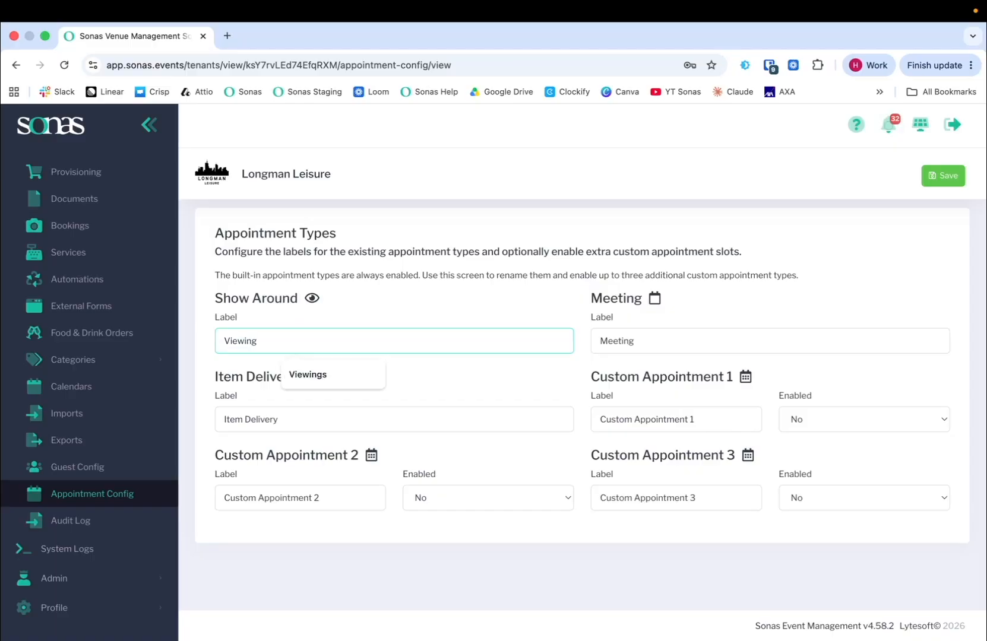
text(1)
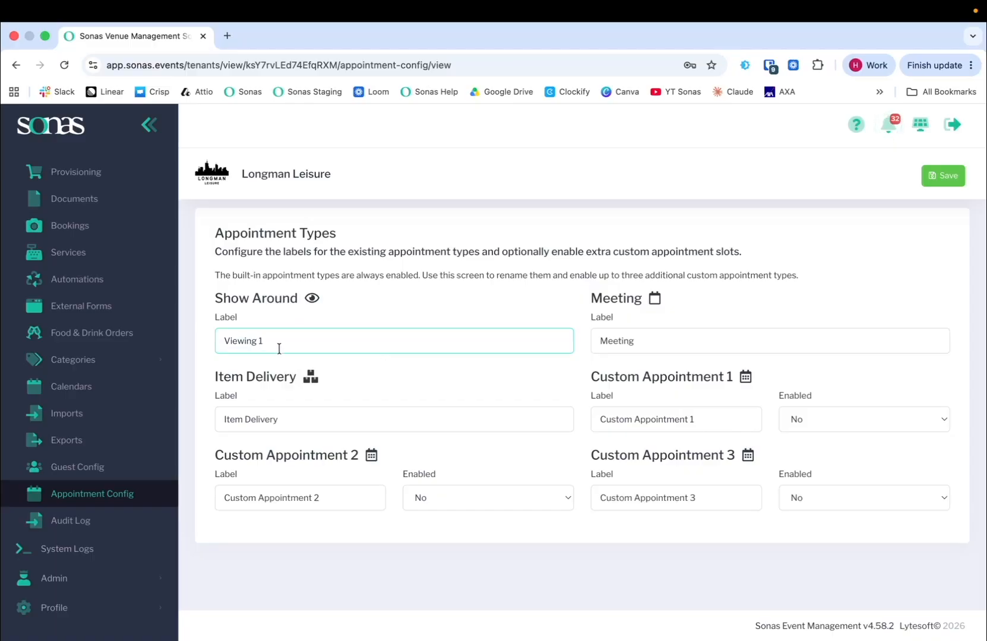
click(450, 387)
- Label Custom Appointment 1 as Viewing 2 and enable it
drag(684, 416, 543, 400)
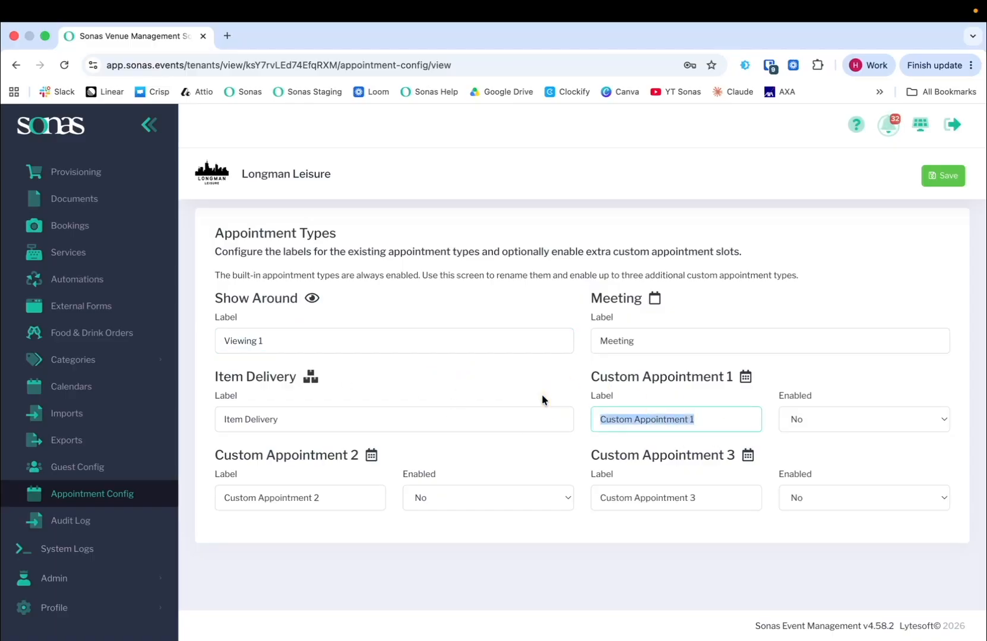
text(Viewing 2)
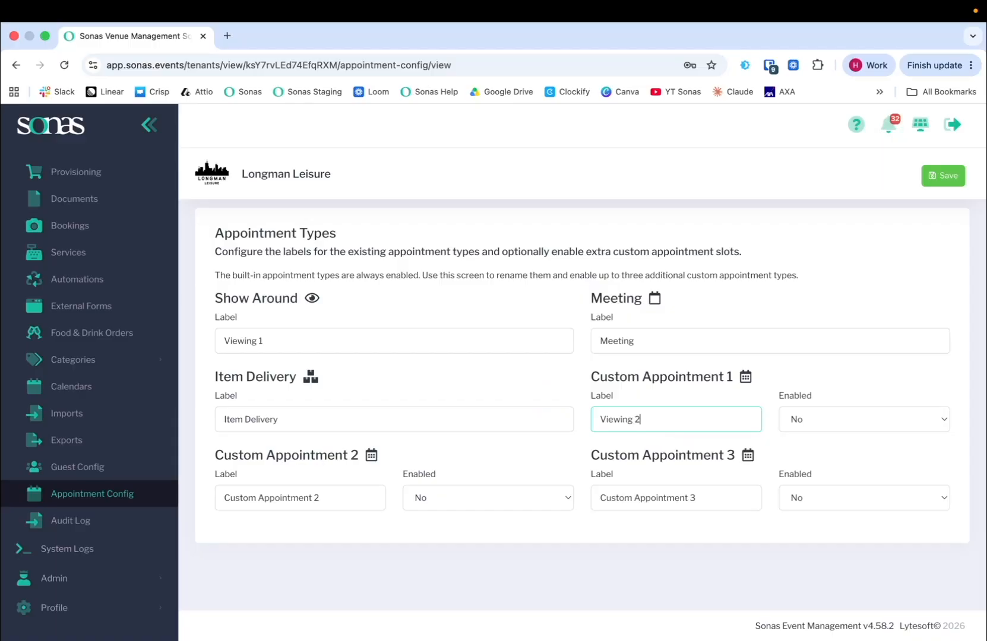
click(844, 419)
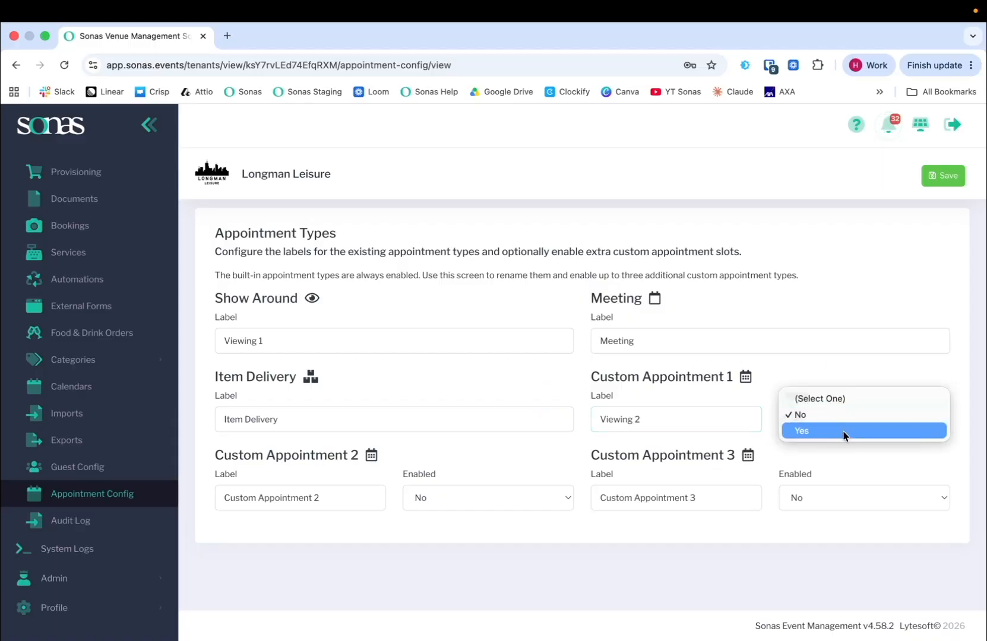
click(844, 438)
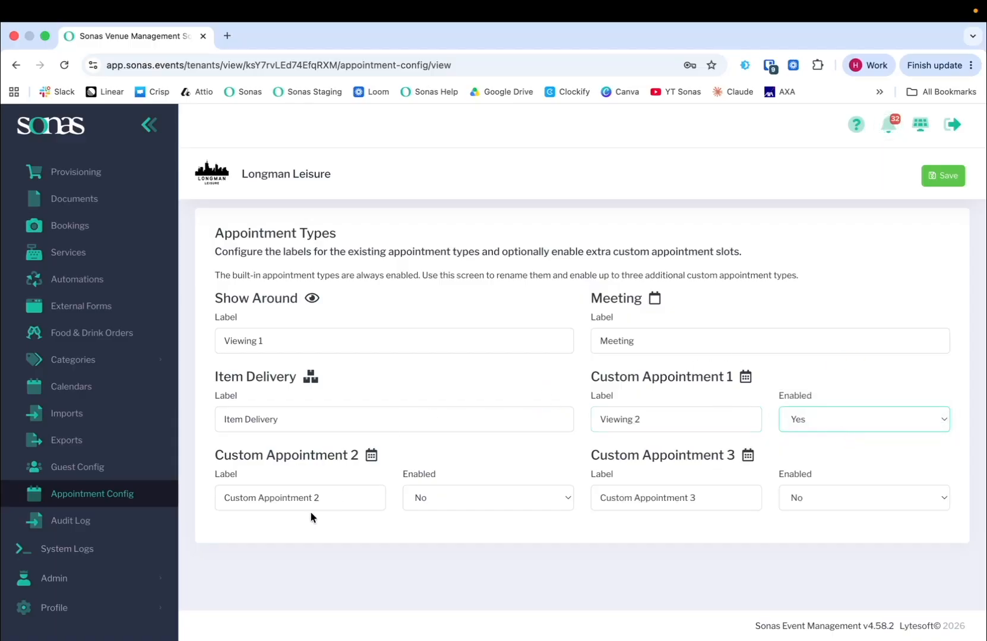
- Label Custom Appointment 2 as Open House and enable it
drag(330, 498, 206, 491)
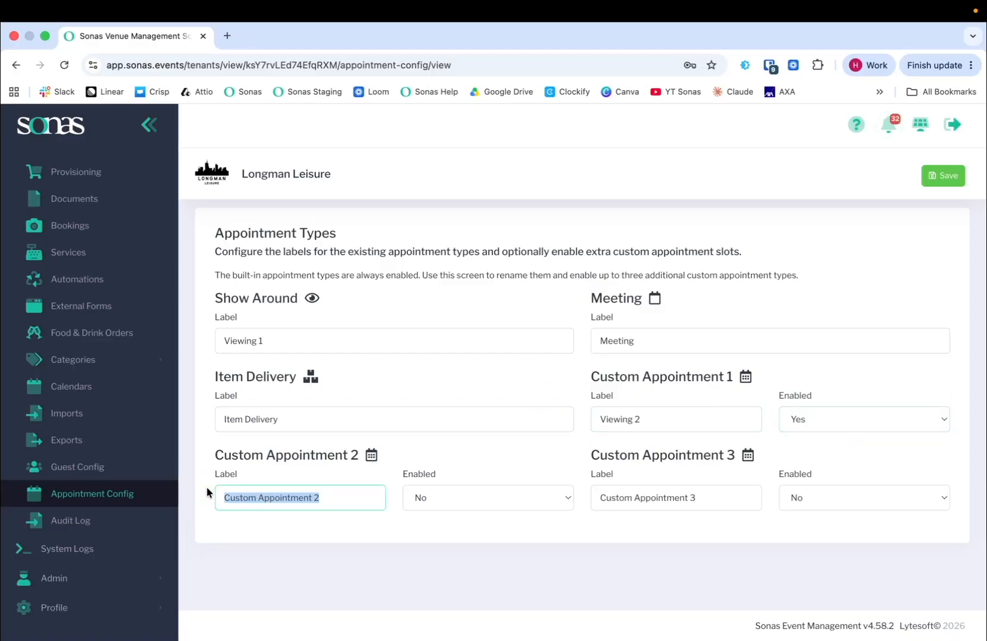
text(ope)
key(BackSpace)
key(BackSpace)
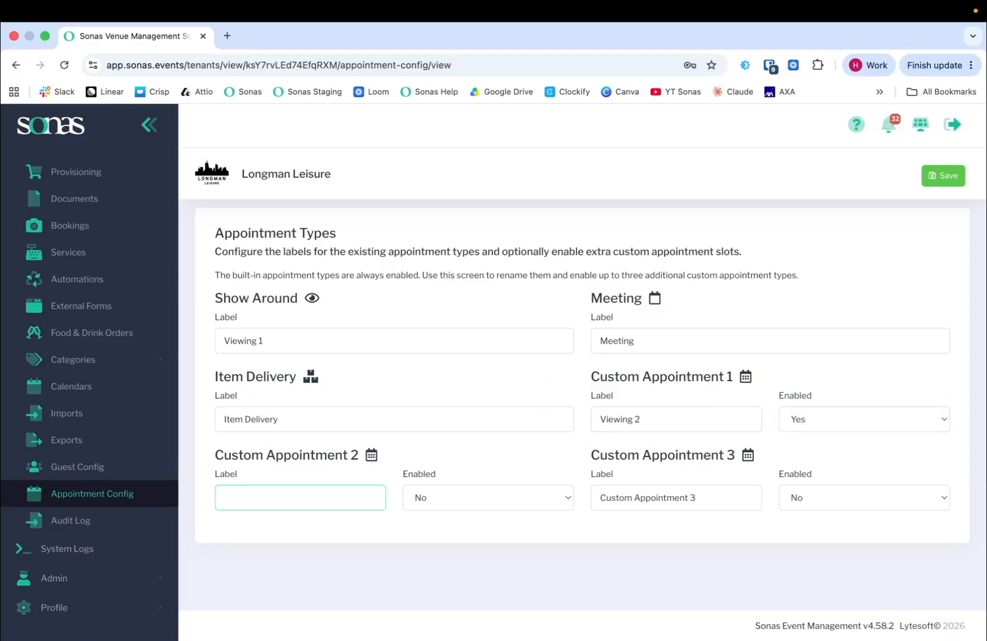
text(Open House)
click(468, 496)
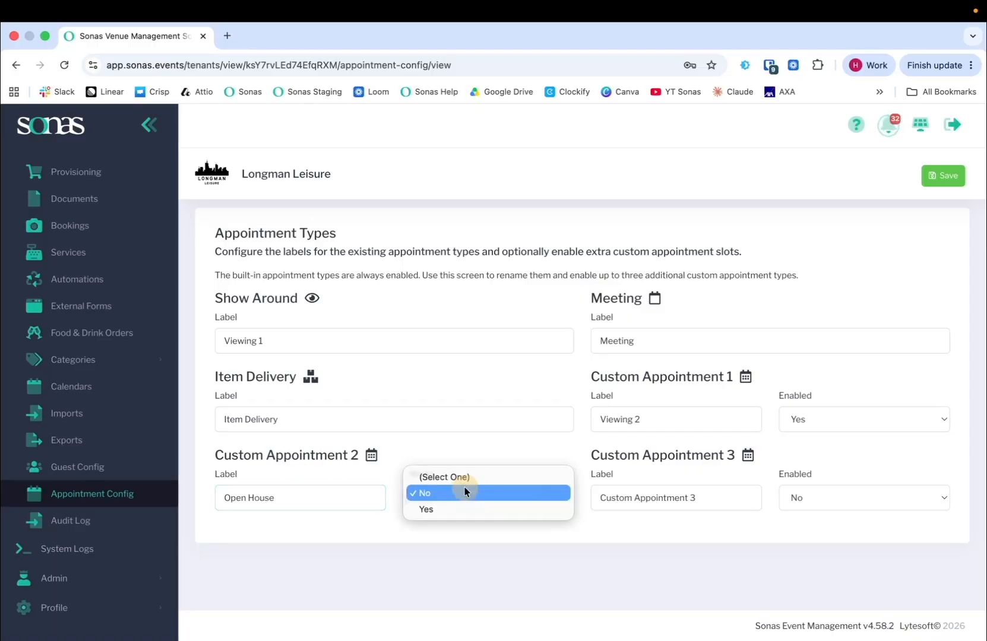
click(463, 511)
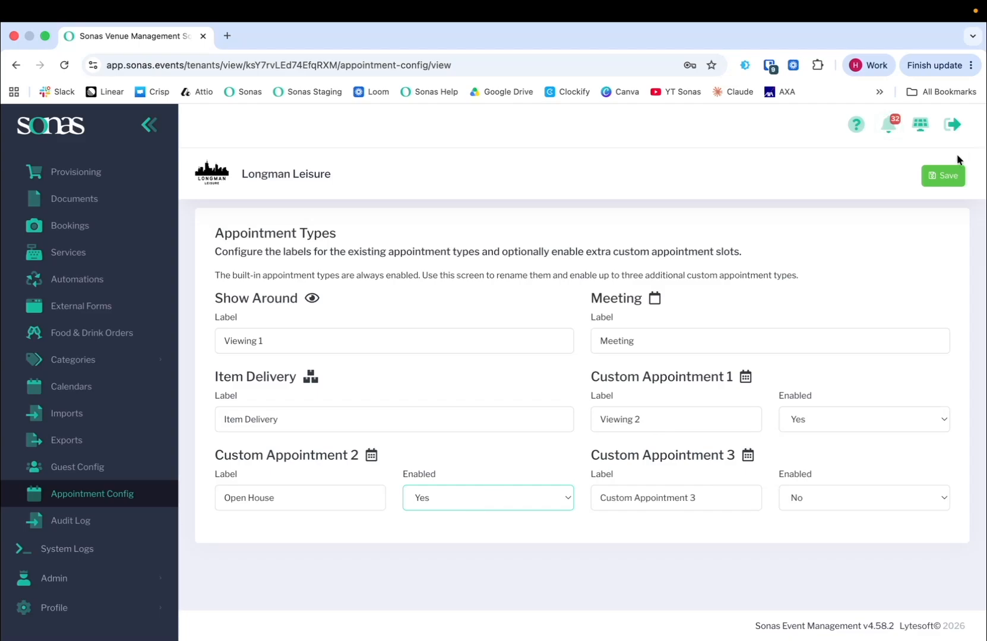
click(948, 185)
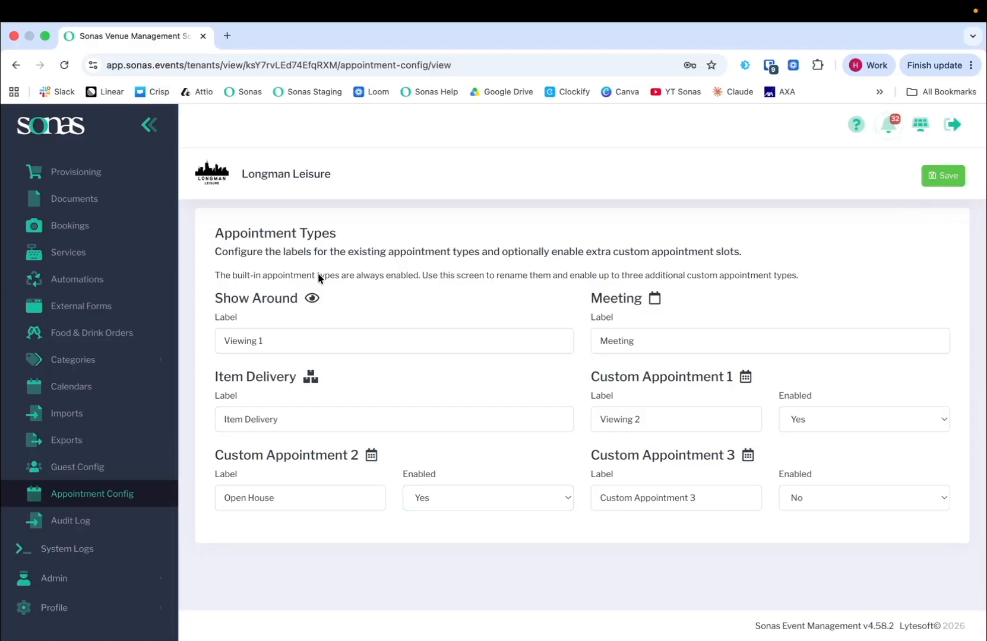
click(307, 311)
drag(307, 307, 341, 309)
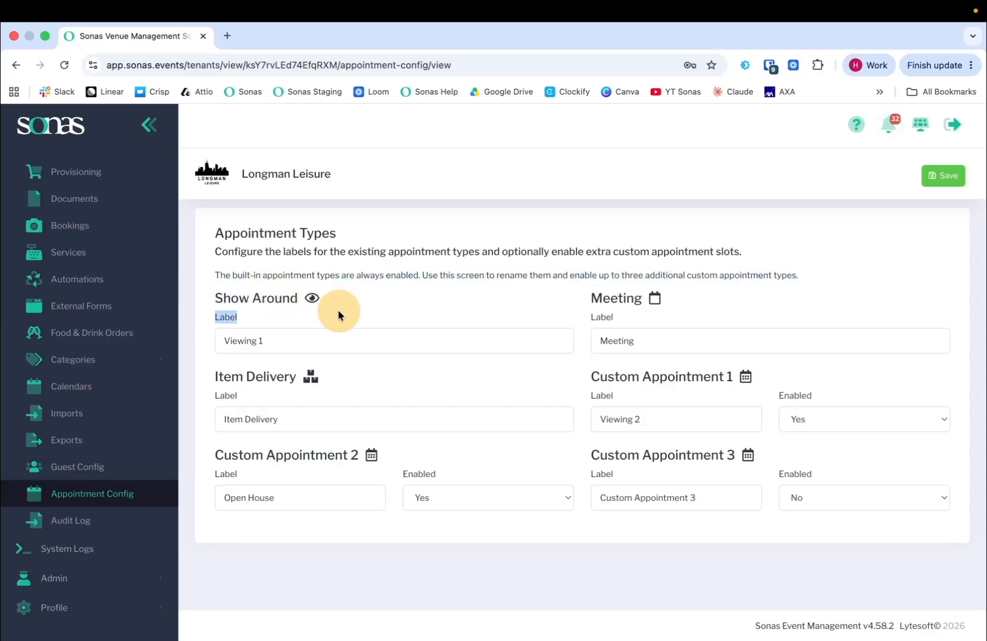
click(343, 310)
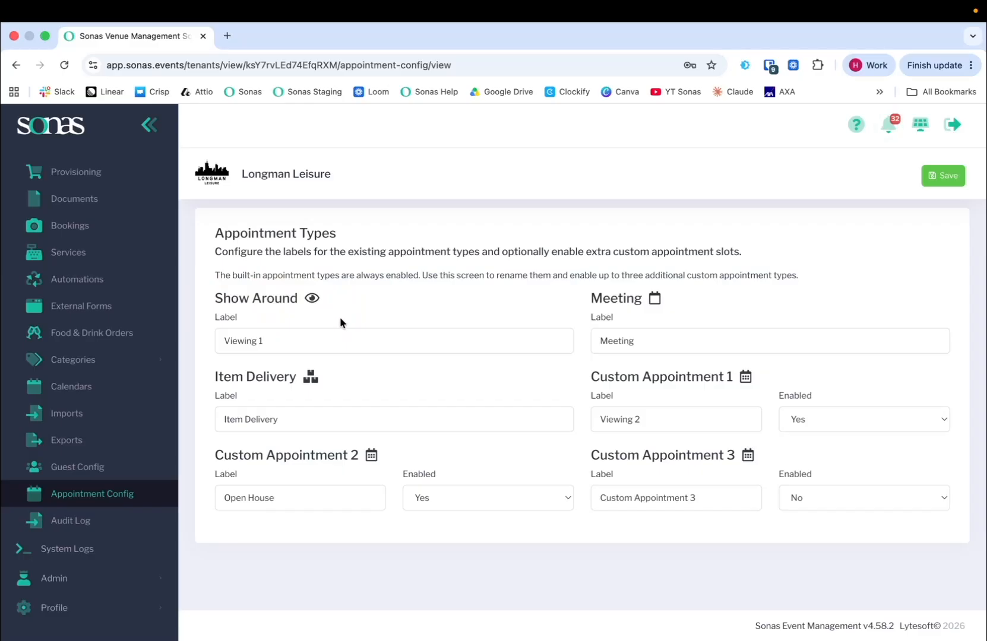
drag(605, 284, 541, 304)
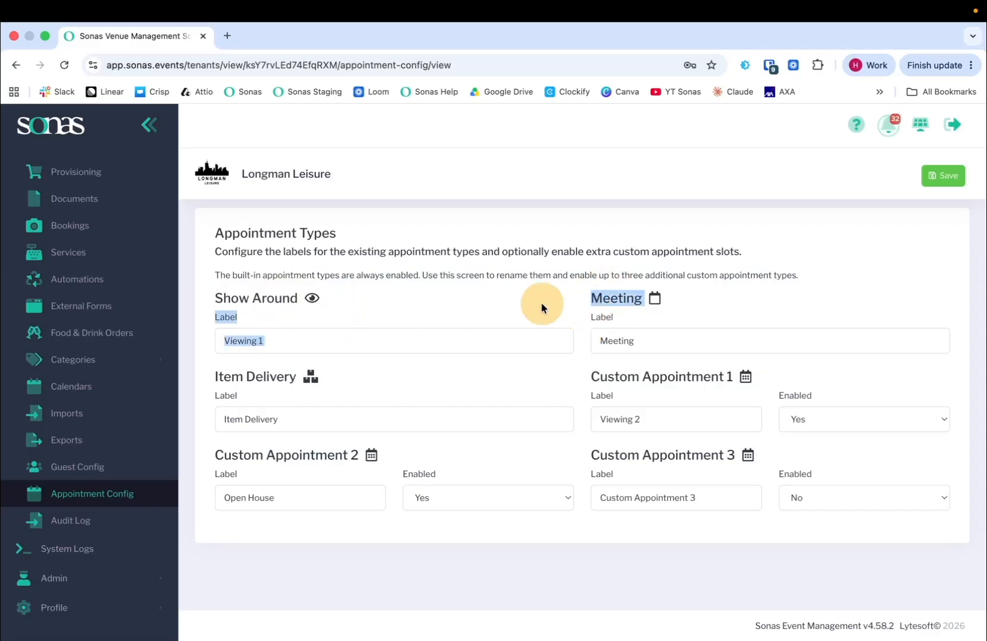
click(542, 304)
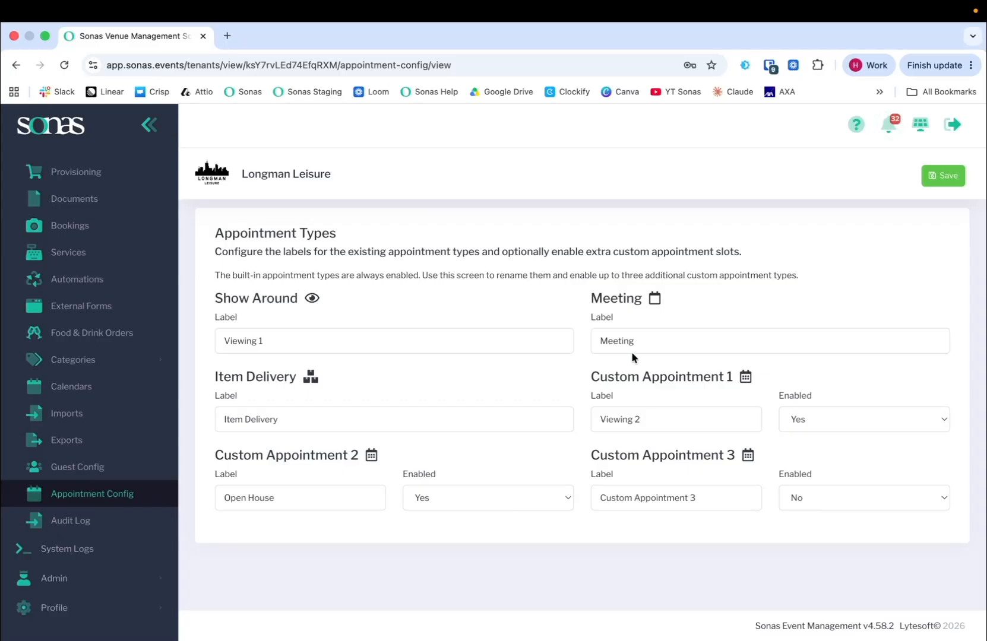
- Save the appointment type configuration
click(936, 179)
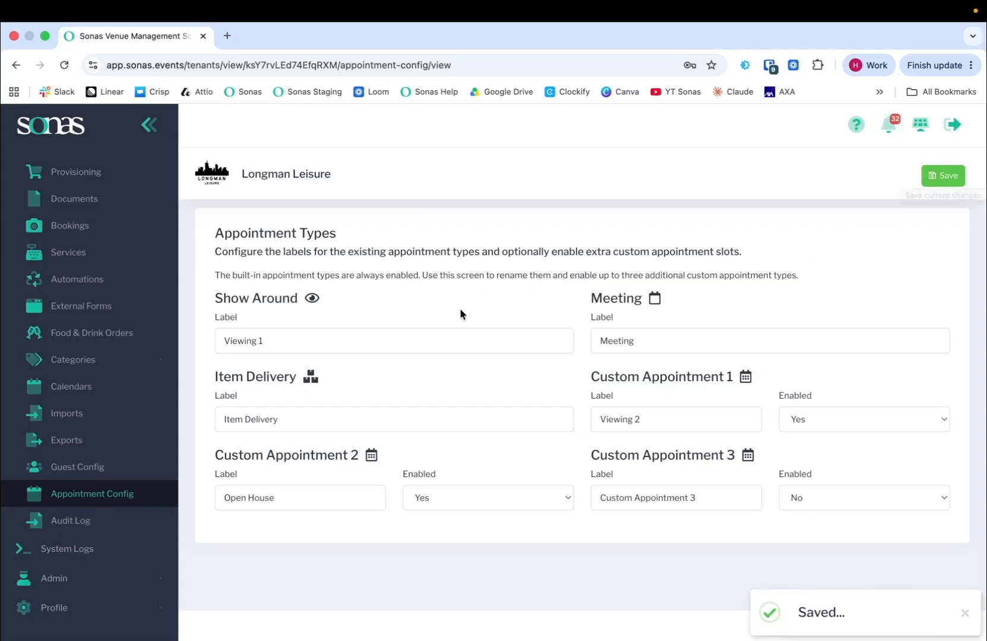
- Open the Hotel Holly venue and display its calendar availability list
scroll(40, 409, up, 15)
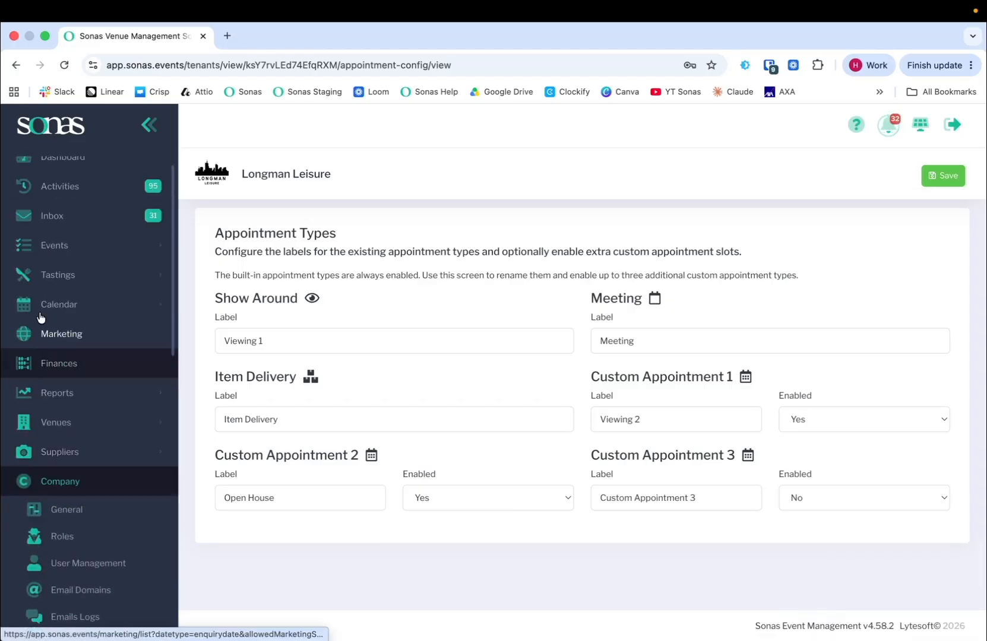
click(66, 419)
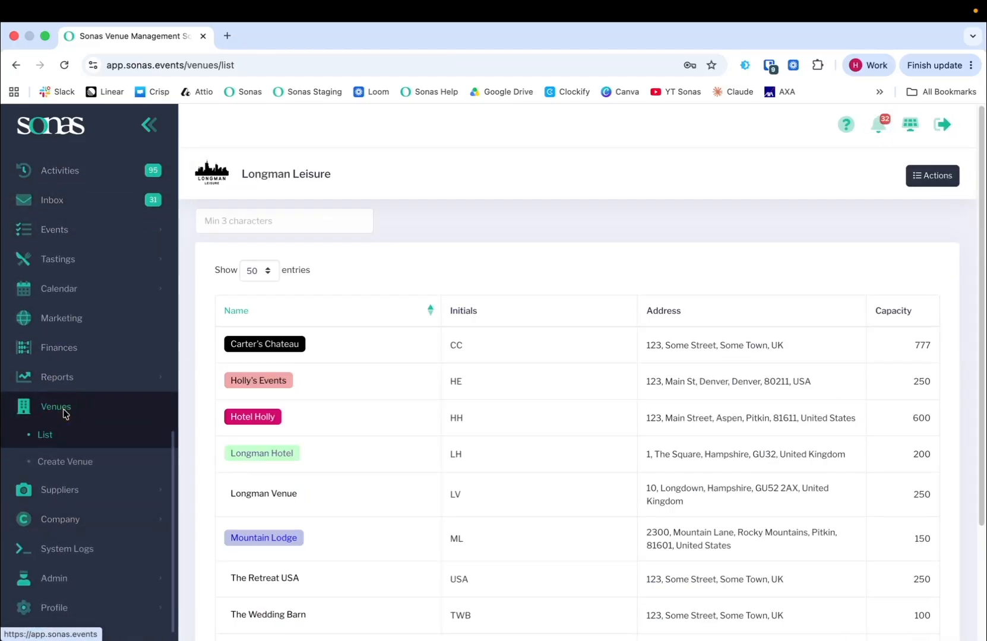
click(286, 429)
scroll(55, 247, down, 5)
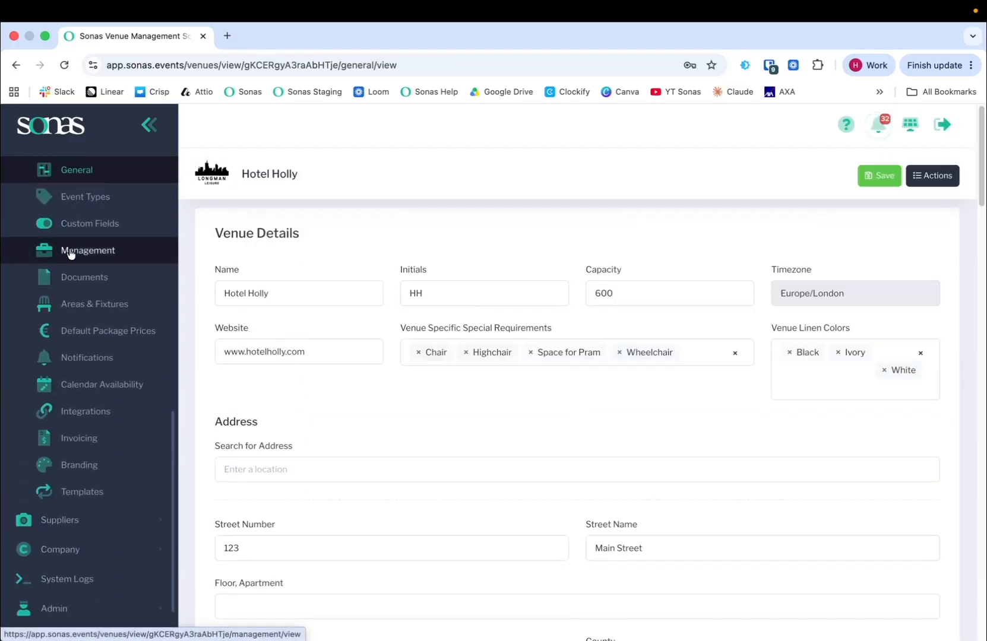
click(122, 386)
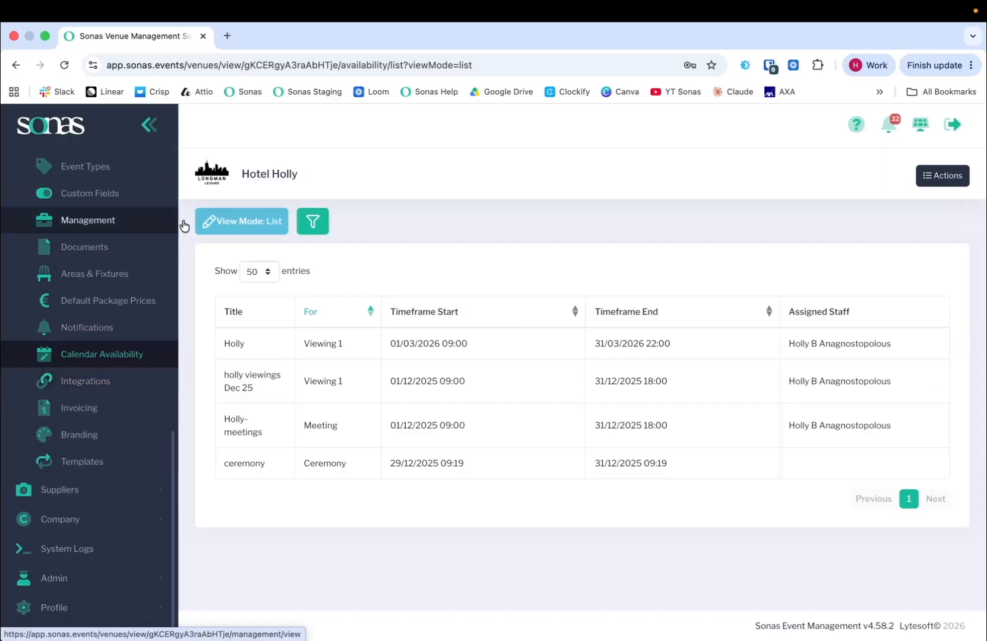
- Start a new availability for Hotel Holly and examine the appointment types offered under Available for
click(949, 176)
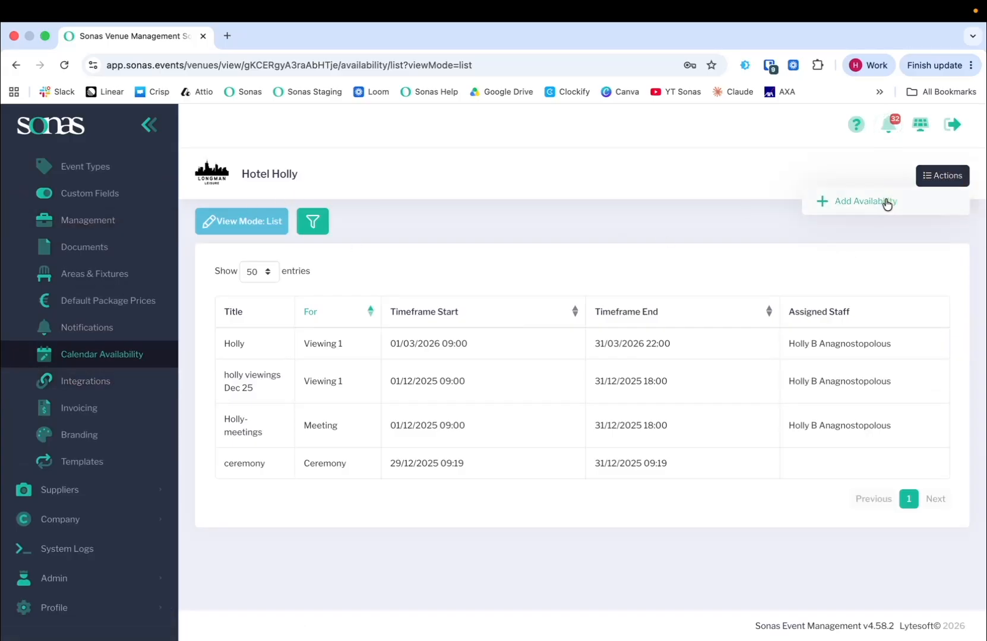
click(887, 202)
click(346, 356)
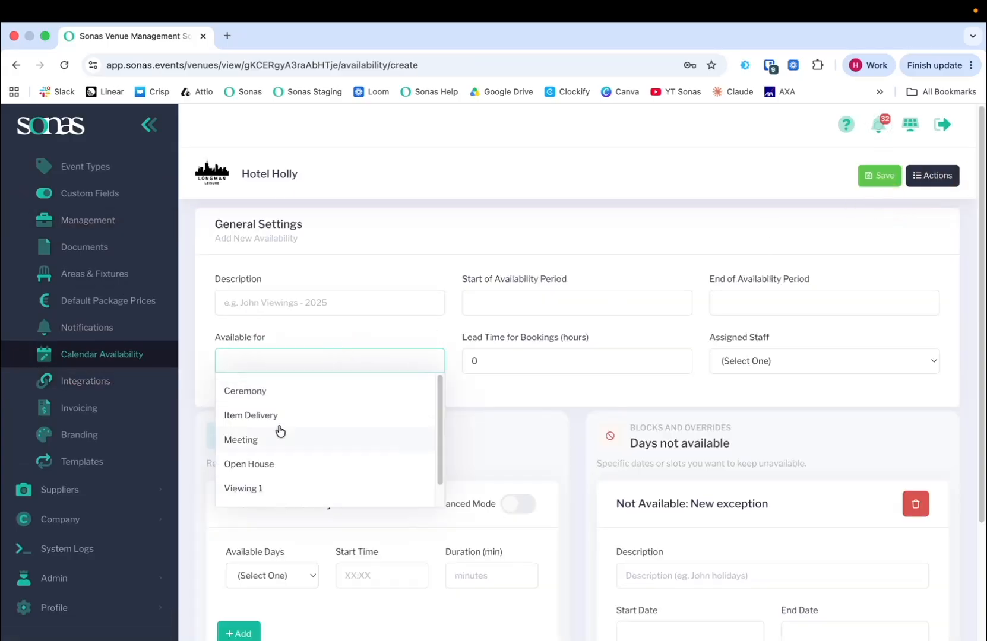
scroll(247, 450, down, 1)
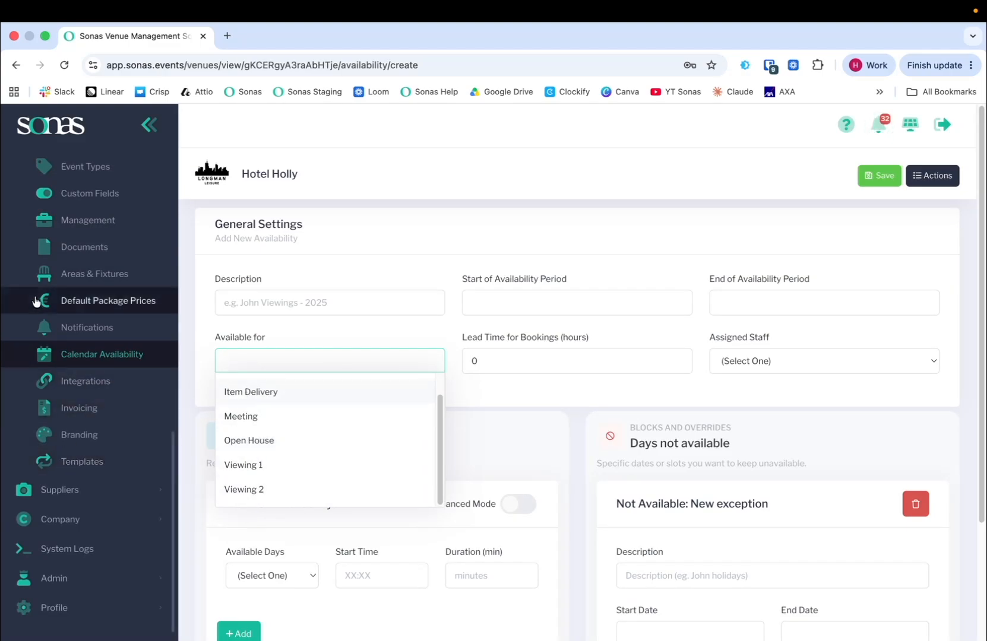
- Leave the new availability form and go to the Calendar section
scroll(37, 297, up, 3)
scroll(53, 326, down, 5)
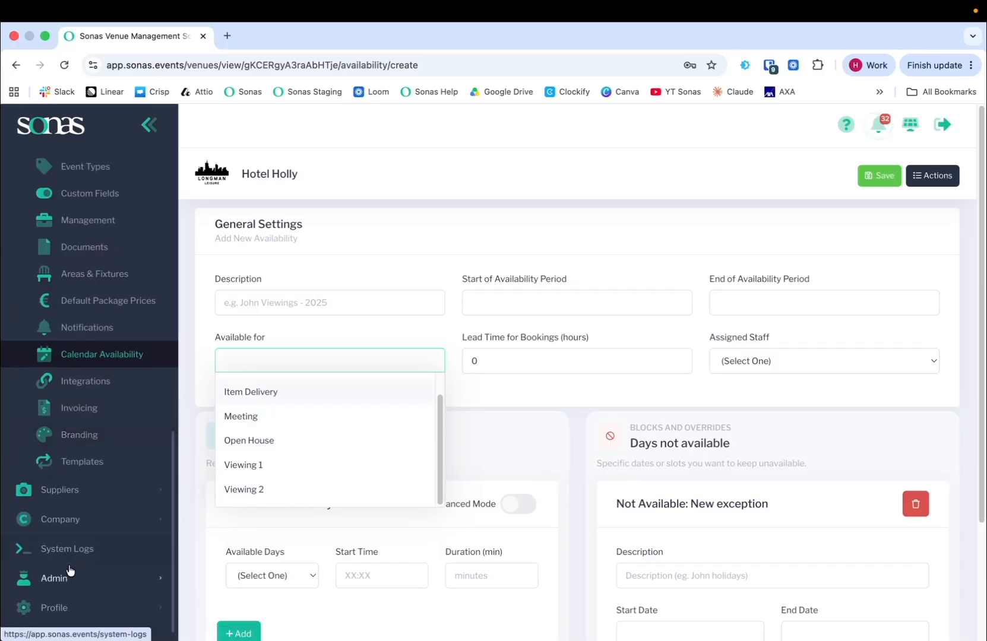
scroll(60, 534, up, 5)
scroll(65, 526, up, 3)
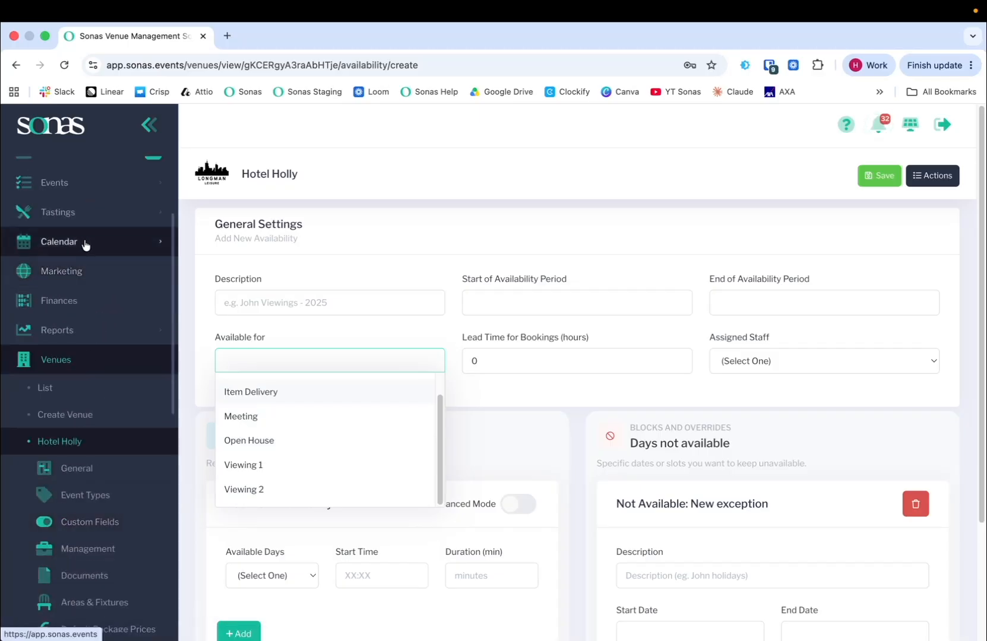